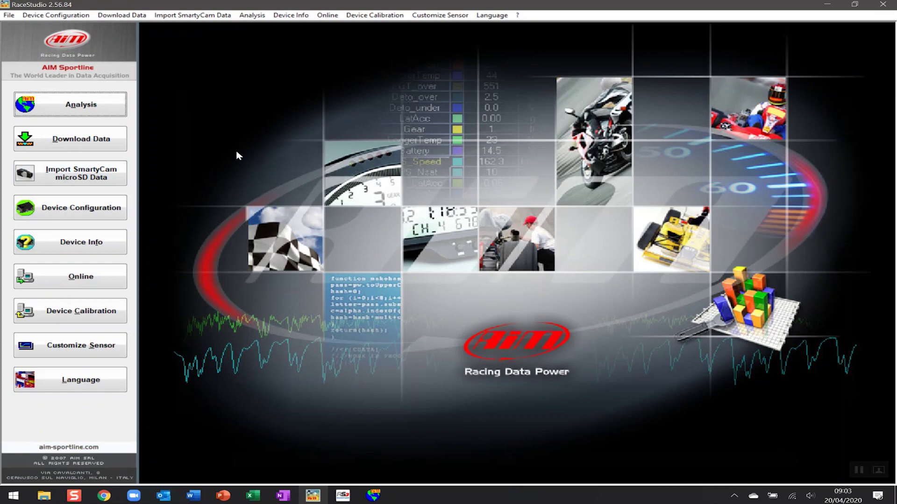
# Step: Launch RS2Analysis from RaceStudio 2 and bring its window to the front
pyautogui.click(343, 495)
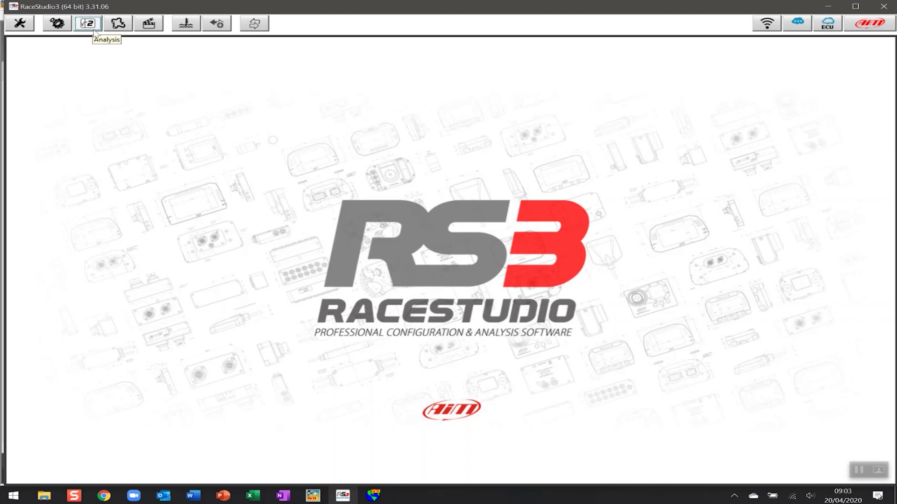
pyautogui.click(313, 496)
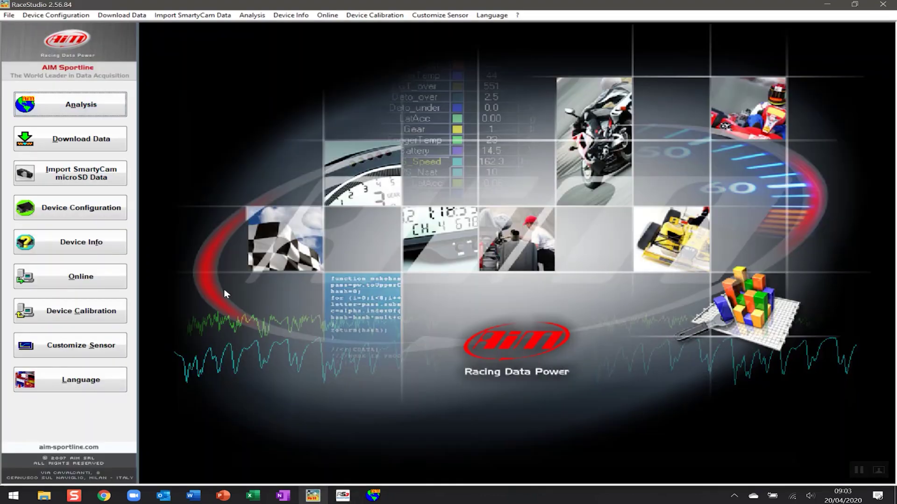
pyautogui.click(88, 111)
pyautogui.click(374, 497)
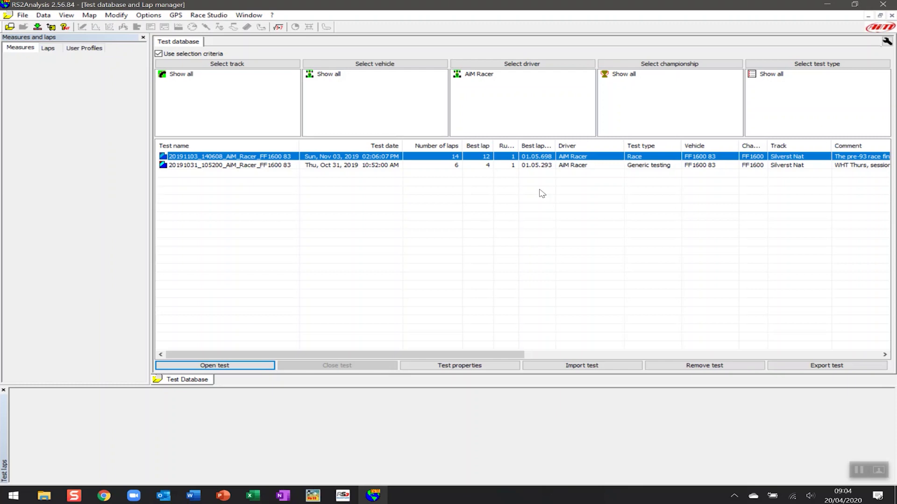
# Step: Open the 20191103 FF1600 83 race test from the Test database
pyautogui.doubleClick(253, 158)
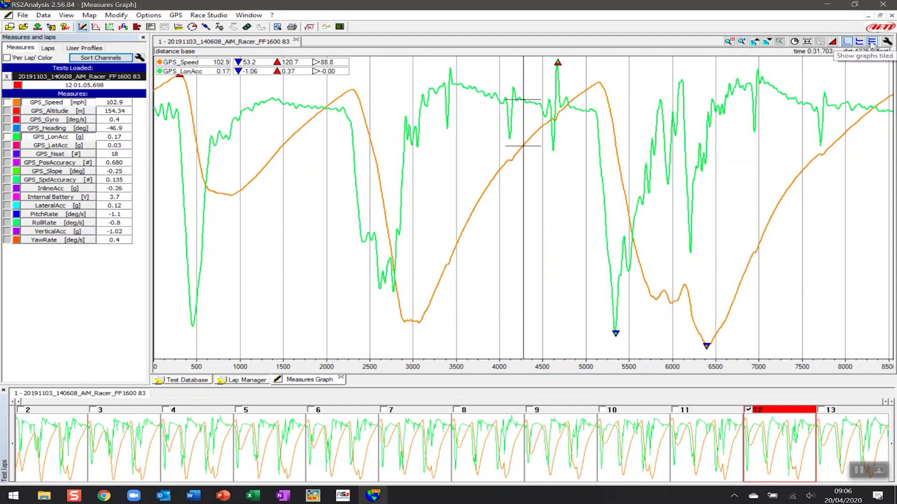
# Step: Tile the speed and longitudinal graphs and add GPS_LatAcc as a third pane
pyautogui.click(872, 41)
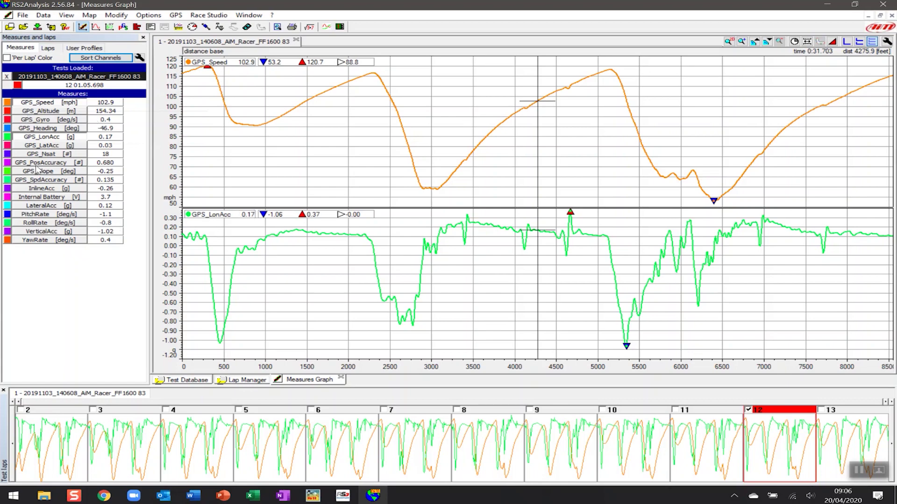
pyautogui.doubleClick(51, 146)
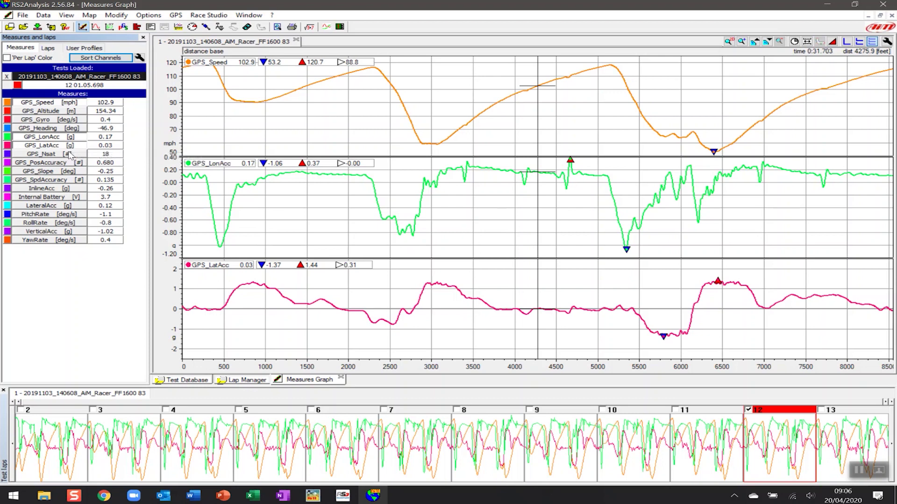
# Step: Pick blue for the GPS_LonAcc trace in the Colour dialog
pyautogui.click(8, 139)
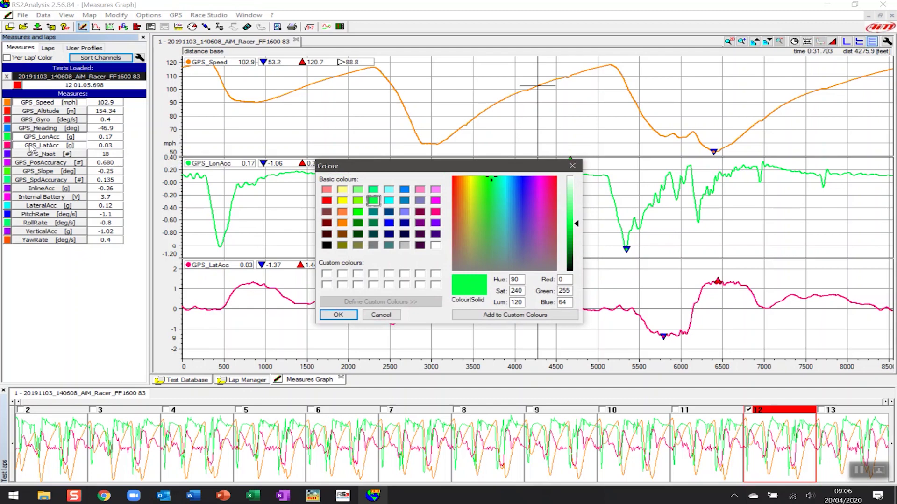
pyautogui.click(391, 224)
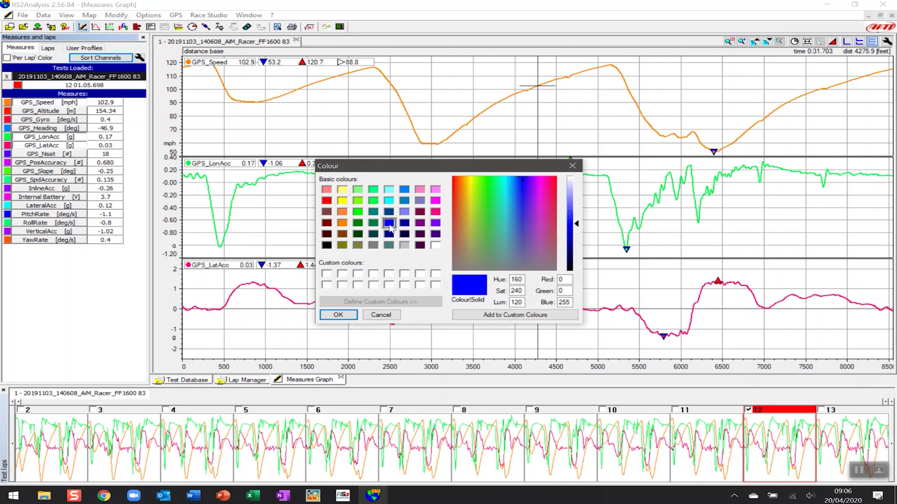
pyautogui.click(338, 315)
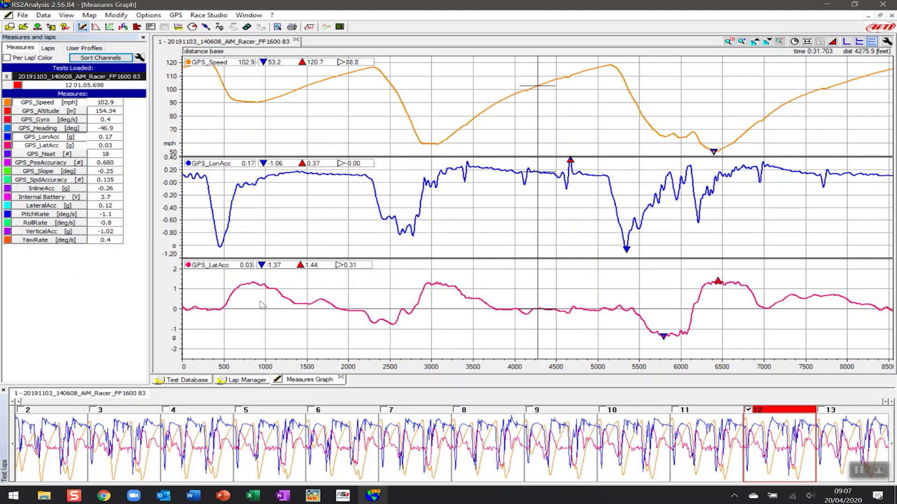
# Step: Move the graph cursor between about 250 and 2860 ft, then show the Lap Manager table
pyautogui.click(208, 111)
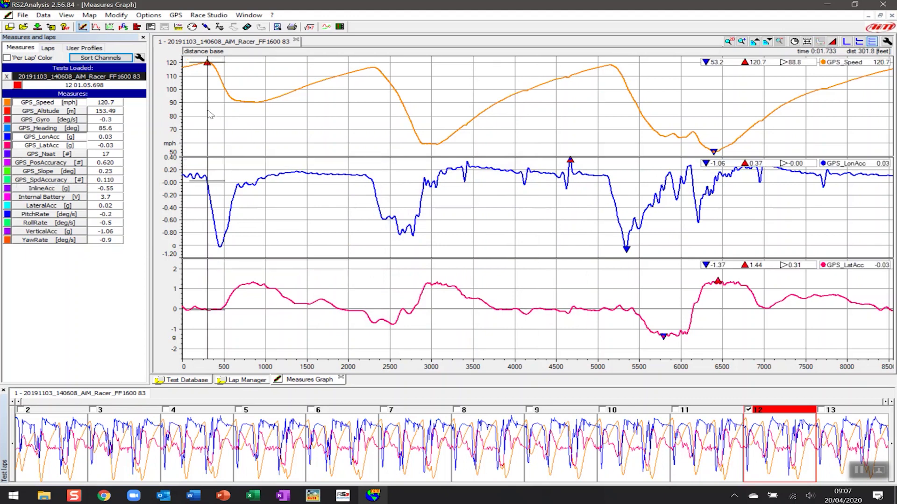
pyautogui.click(203, 113)
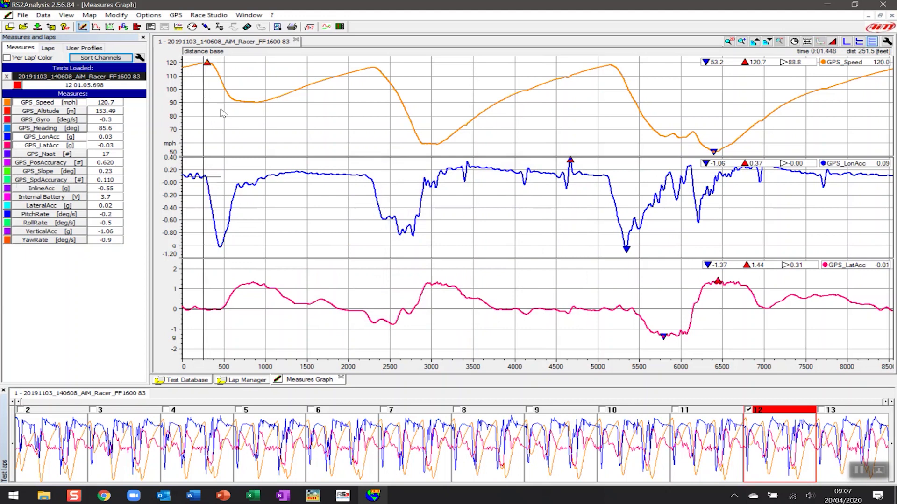
pyautogui.moveTo(222, 112); pyautogui.dragTo(564, 106)
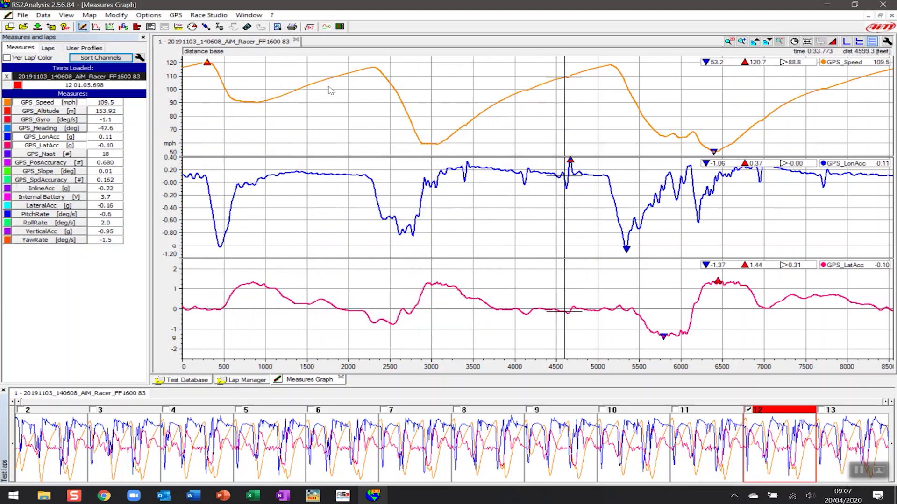
pyautogui.click(208, 71)
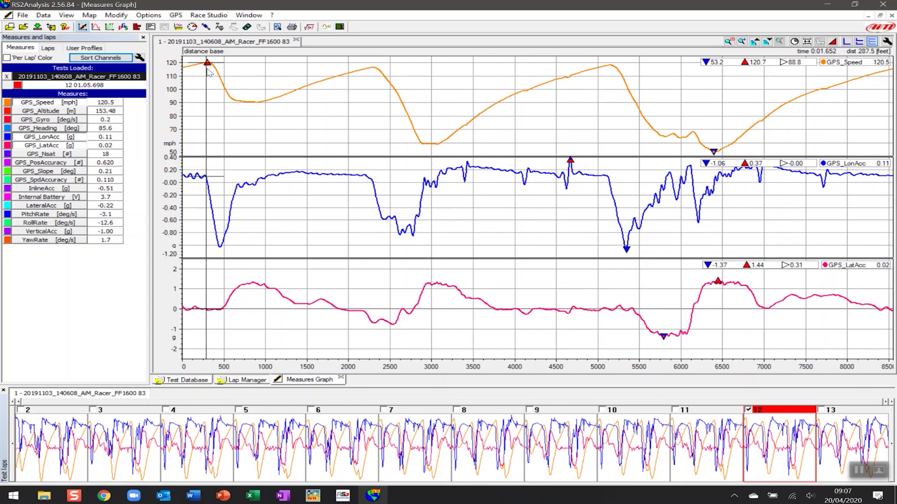
pyautogui.moveTo(208, 71); pyautogui.dragTo(209, 71)
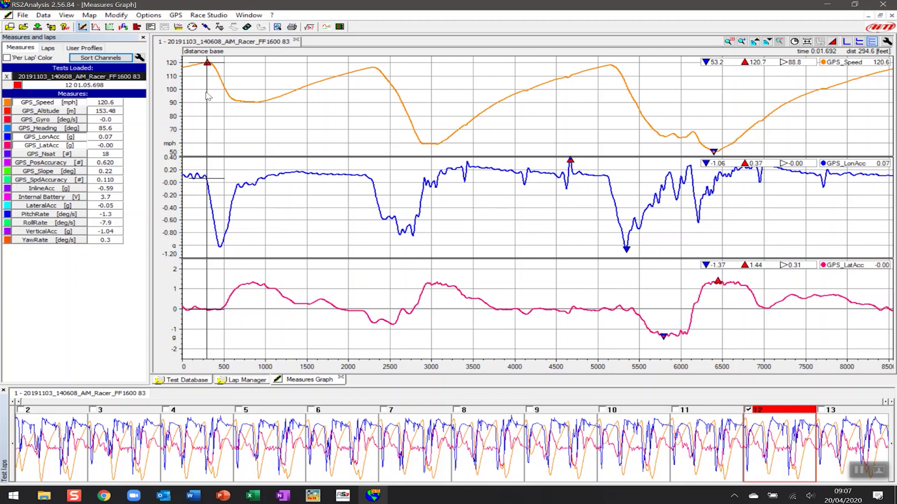
pyautogui.moveTo(206, 78); pyautogui.dragTo(233, 106)
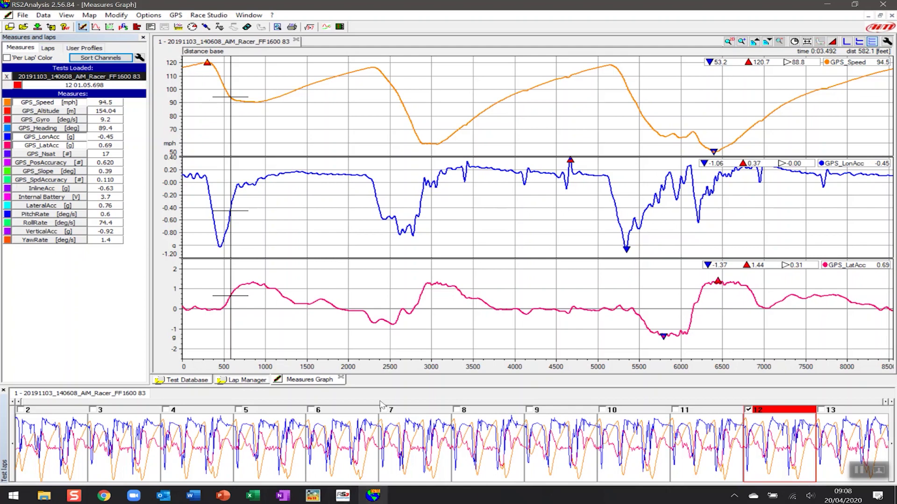
pyautogui.click(255, 381)
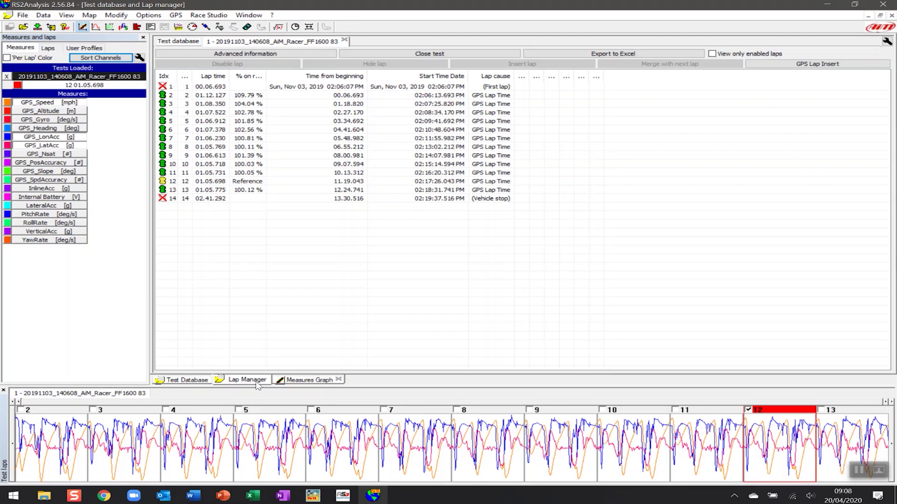
# Step: Return to the Measures Graph, open the Laps list and overlay lap 8 on reference lap 12
pyautogui.click(312, 379)
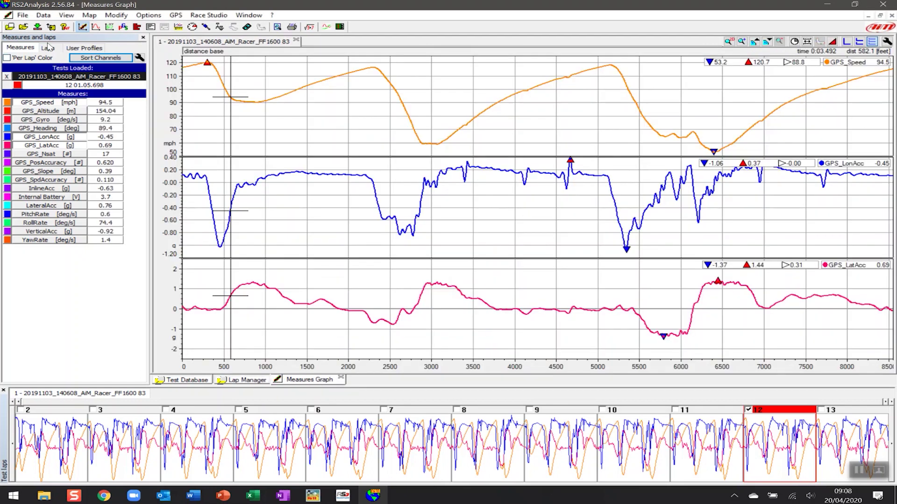
pyautogui.click(48, 48)
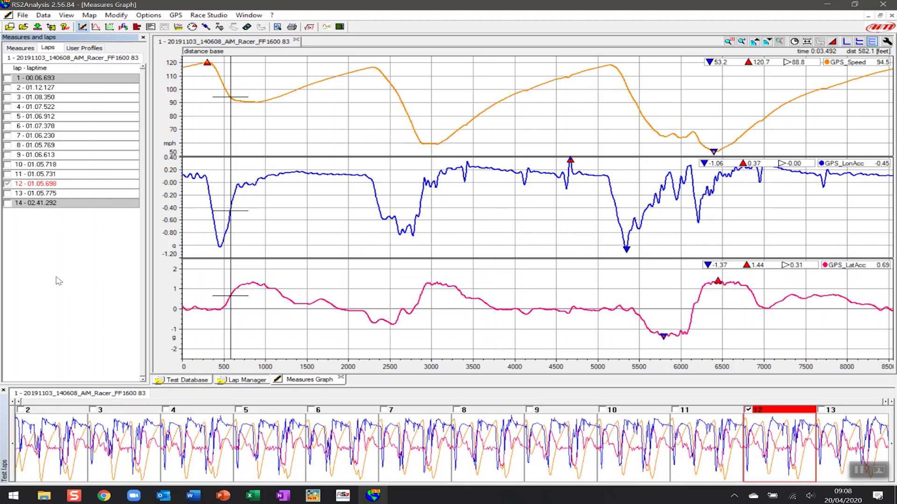
pyautogui.click(8, 146)
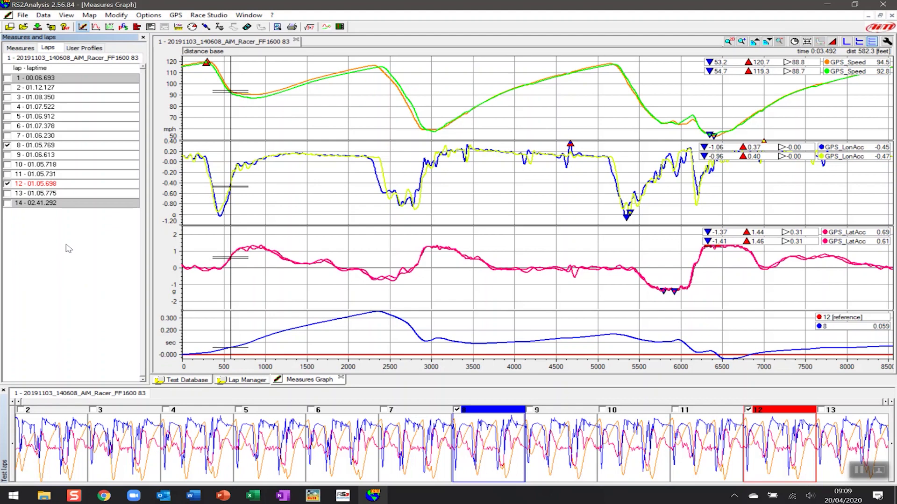
# Step: Switch back to the Measures tab listing channel values for both laps
pyautogui.click(20, 47)
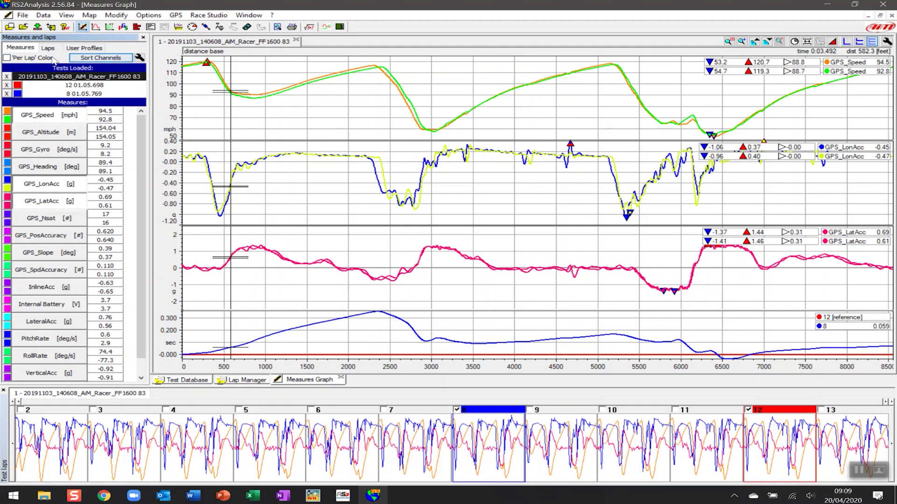
# Step: Colour lap 12 red and lap 8 blue, then read both laps' values at 266 ft
pyautogui.click(7, 58)
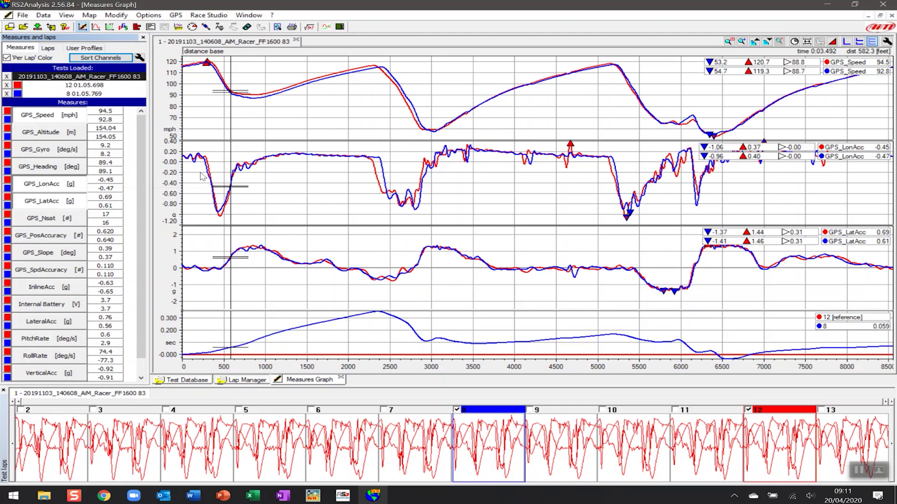
pyautogui.click(206, 77)
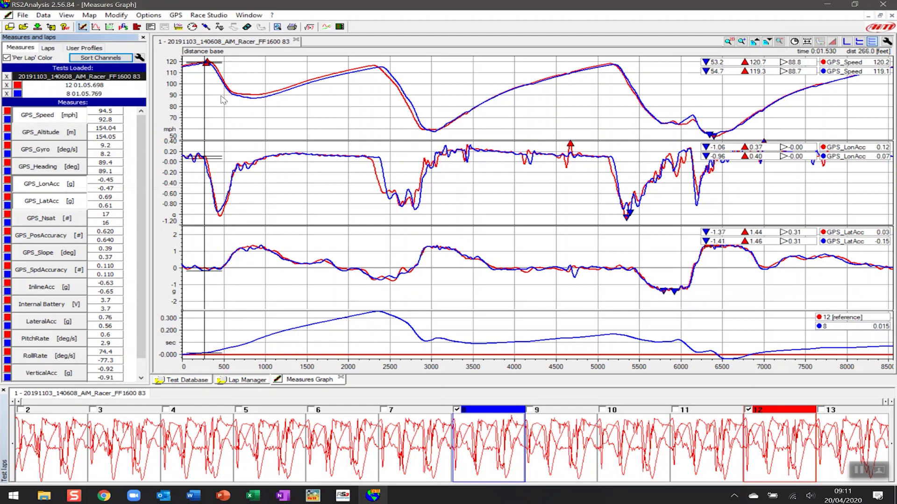
# Step: Place the cursor at 920.2 ft (90.8 vs 87.9 mph), then close the lap strip
pyautogui.click(248, 105)
pyautogui.press('Left')
pyautogui.press('Left')
pyautogui.press('Left')
pyautogui.press('Left')
pyautogui.press('Left')
pyautogui.press('Left')
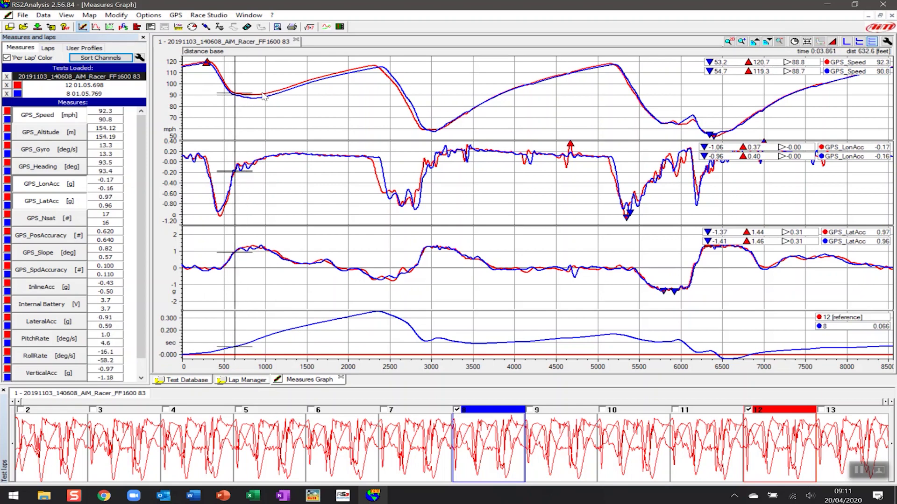
pyautogui.click(259, 100)
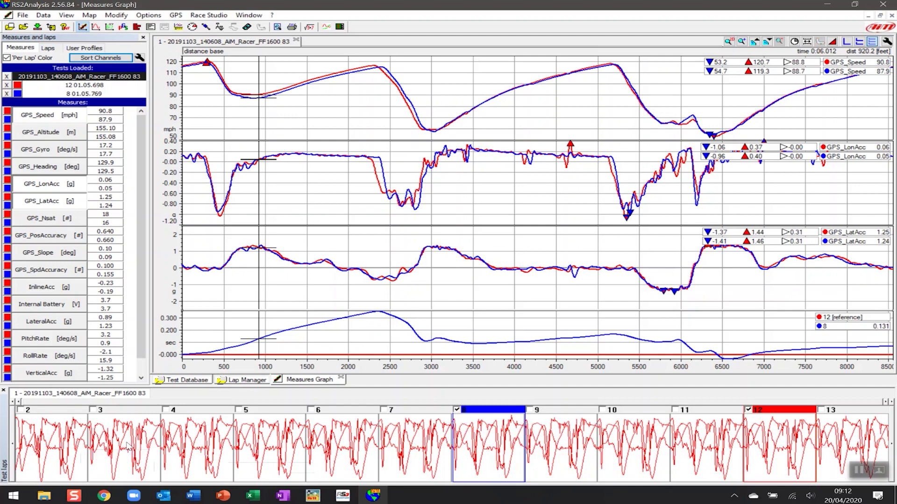
pyautogui.click(4, 390)
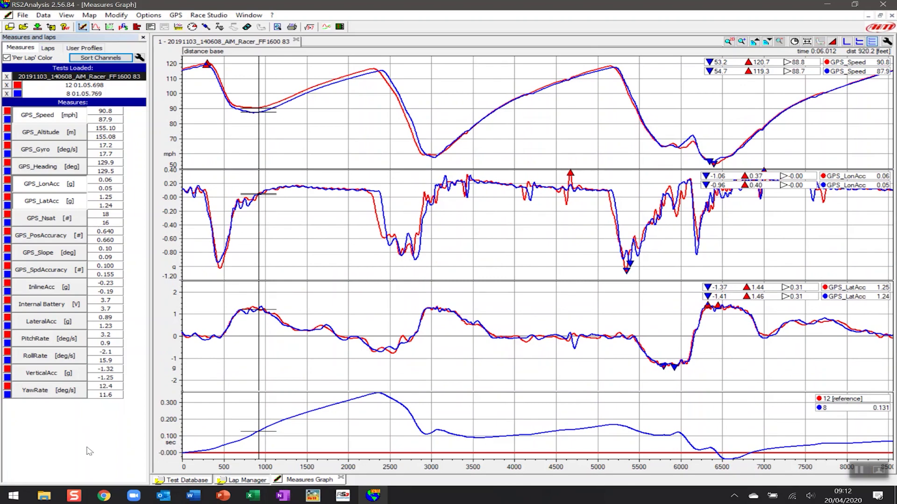
# Step: Hide the Measures and laps panel with Ctrl+M so the graphs fill the window
pyautogui.hotkey('ctrl', 'm')
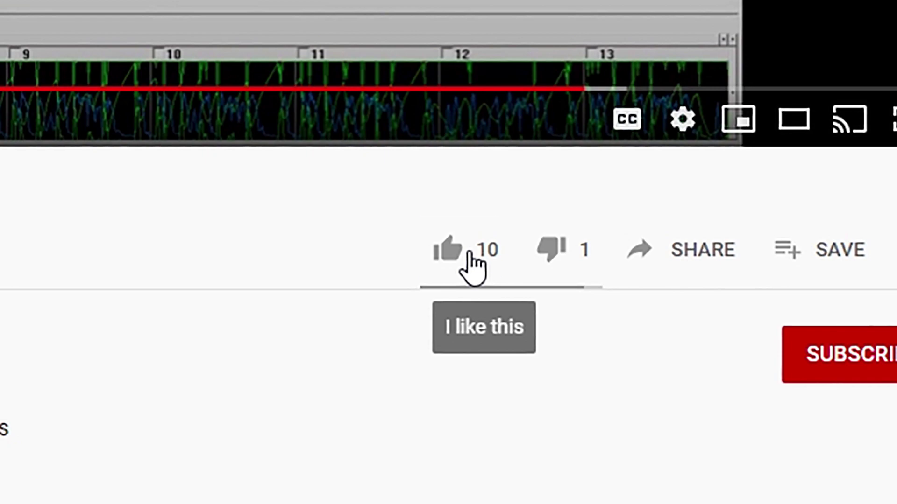
# Step: Like the video and write the comment 'Awesome!'
pyautogui.click(467, 265)
pyautogui.click(666, 276)
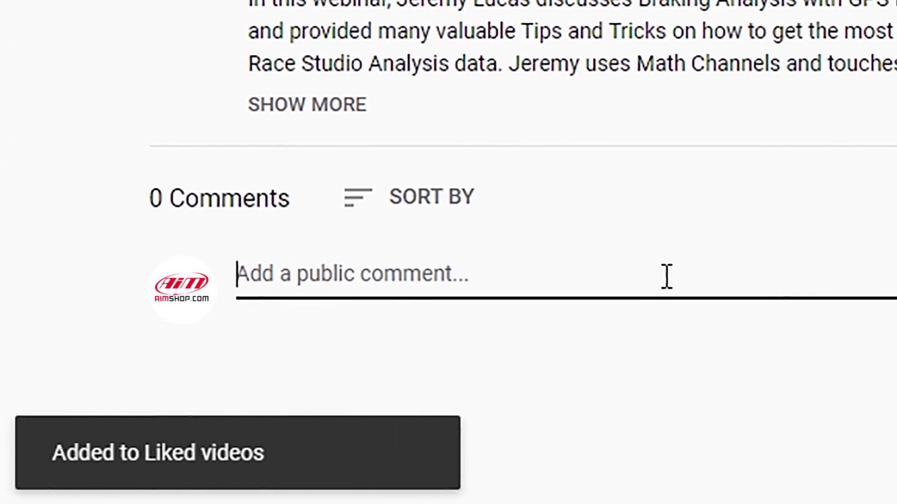
pyautogui.write('Awesome!')
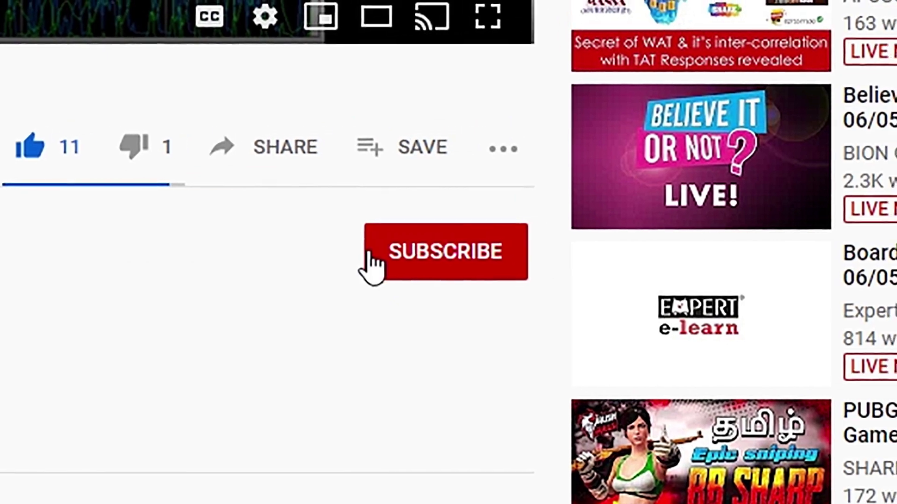
# Step: Subscribe to the channel with notifications set to All
pyautogui.click(416, 269)
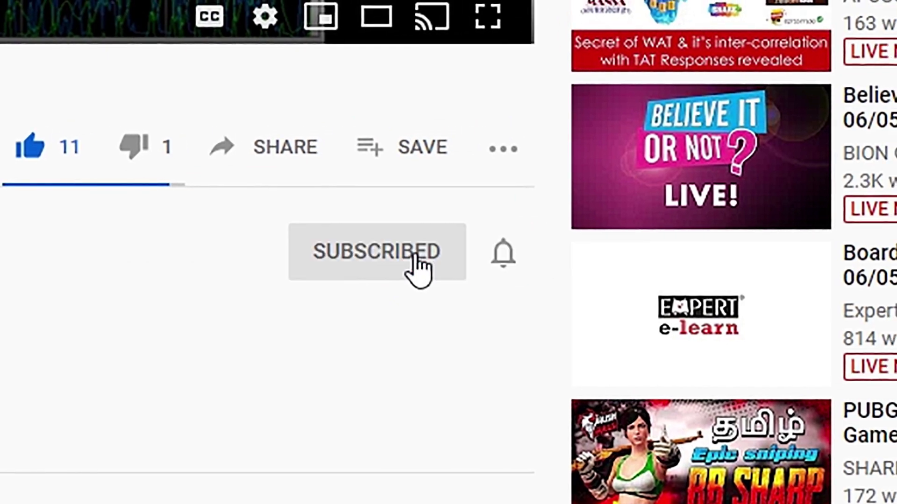
pyautogui.click(509, 262)
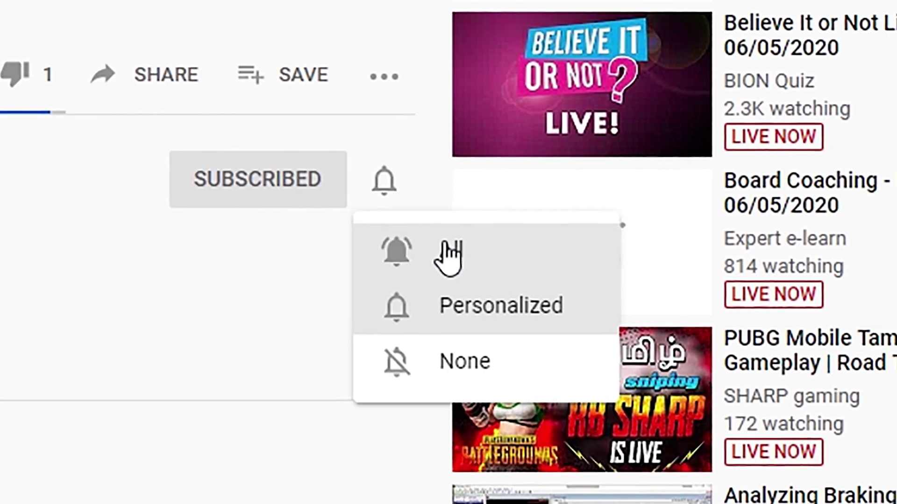
pyautogui.click(449, 256)
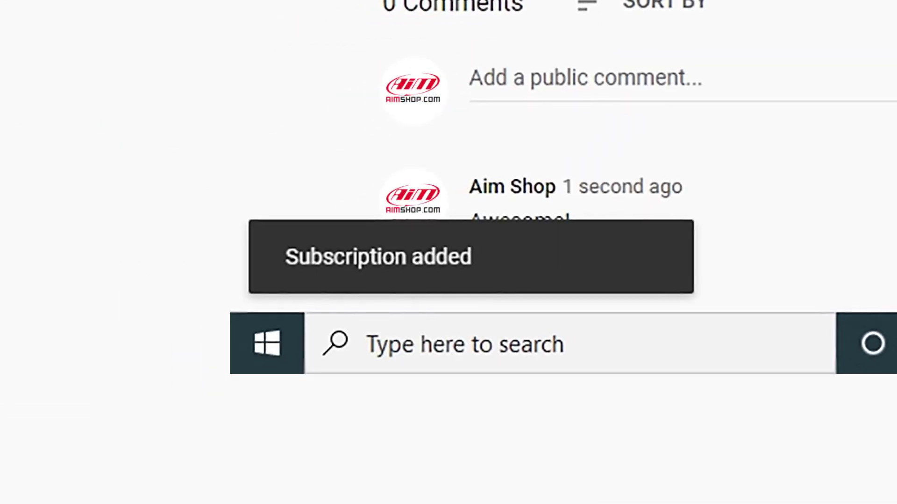